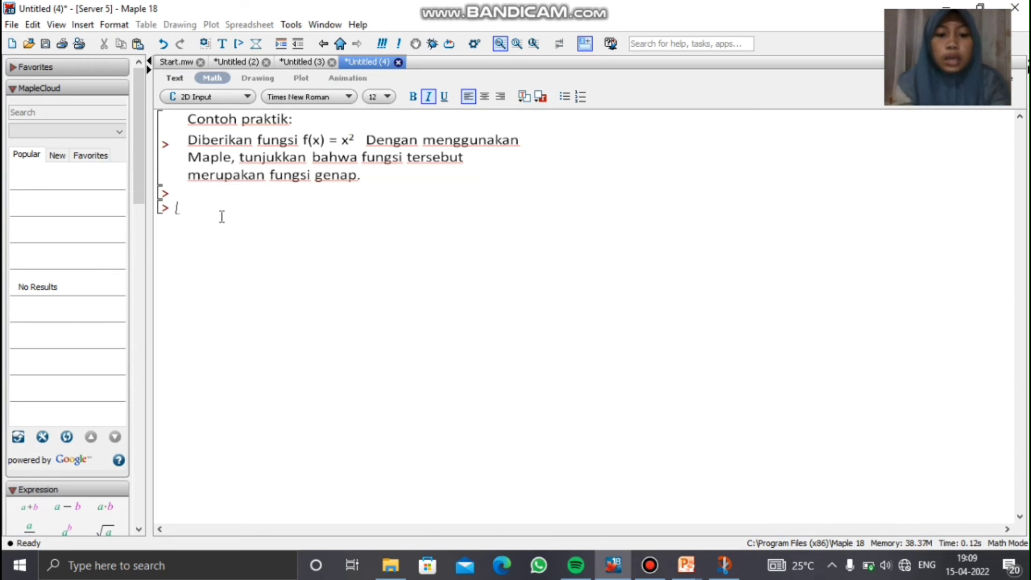
Define the function f := (x) -> x^2 on the empty prompt below the even-function exercise and execute it.
{"action": "type", "text": "f"}
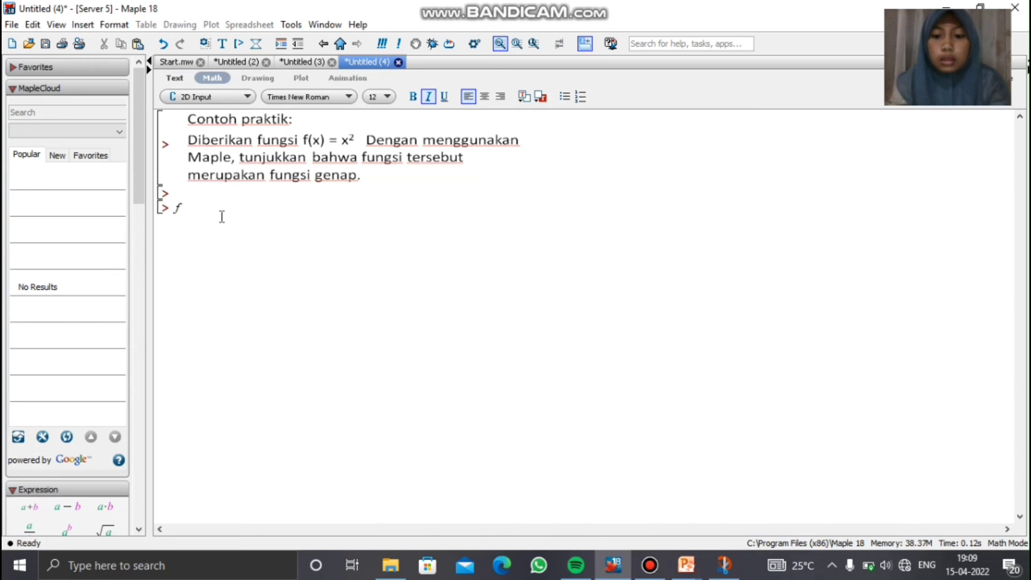
{"action": "type", "text": ":= "}
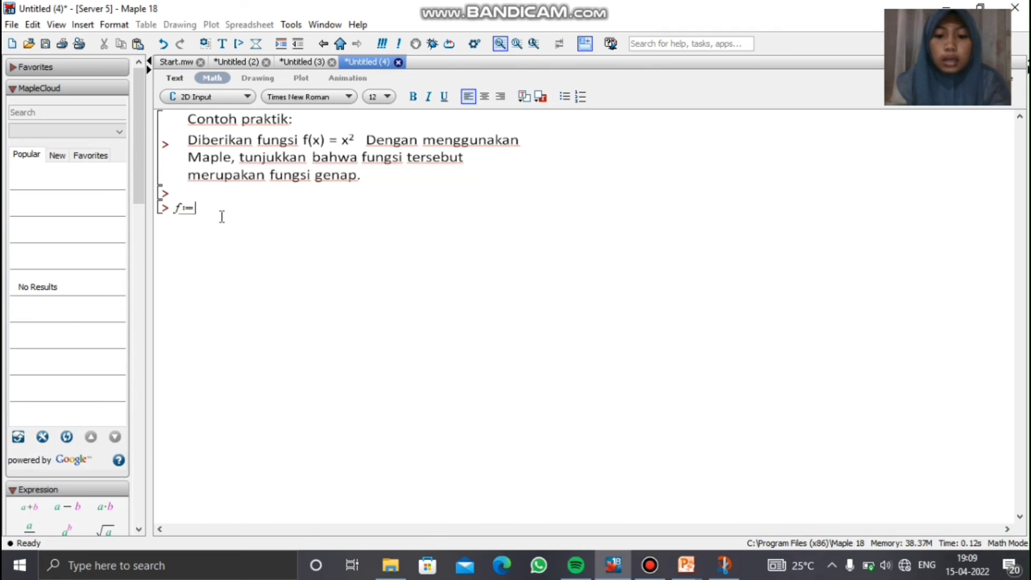
{"action": "type", "text": "(x)-"}
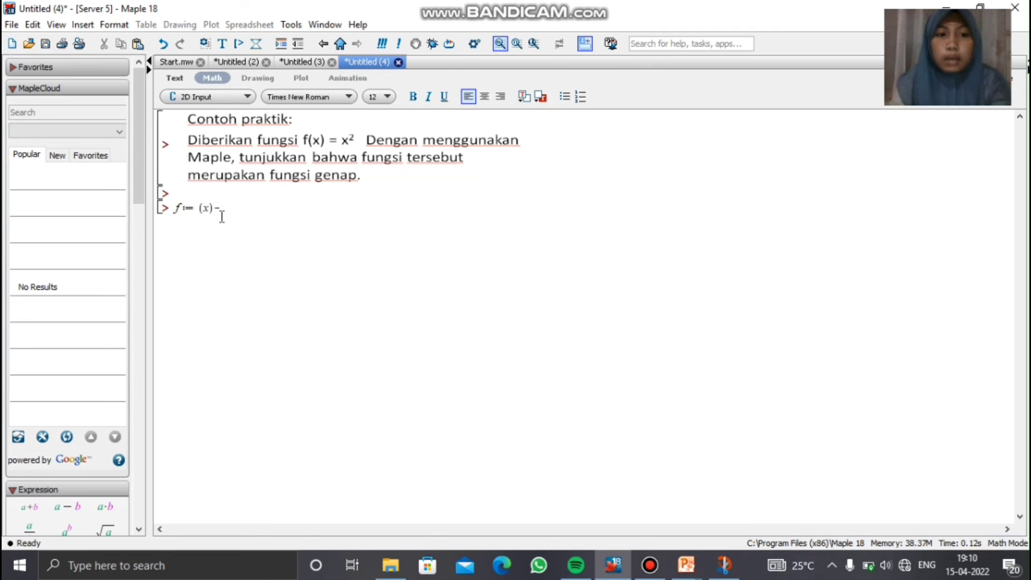
{"action": "type", "text": ">x"}
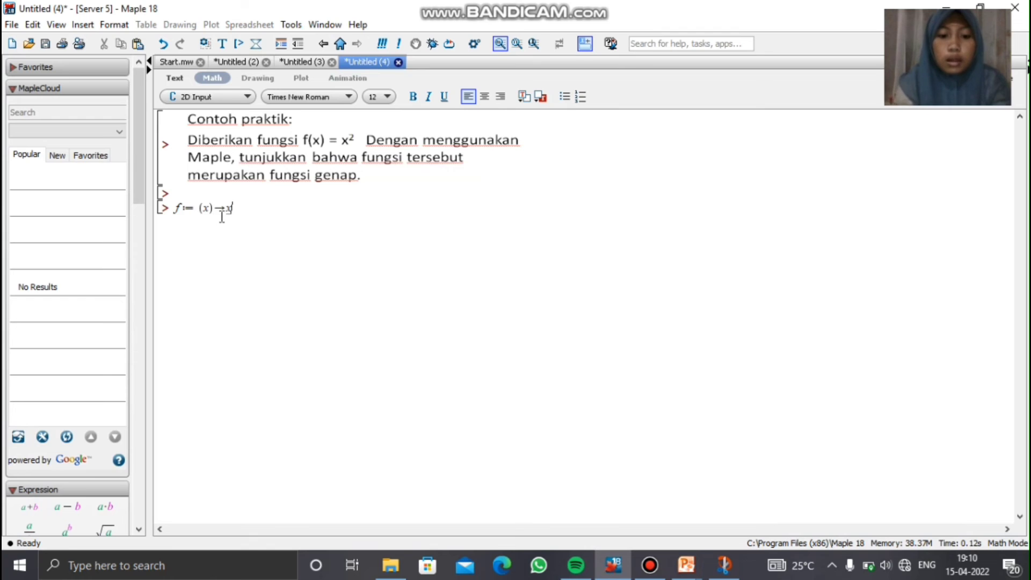
{"action": "type", "text": "^2"}
{"action": "key", "text": "Return"}
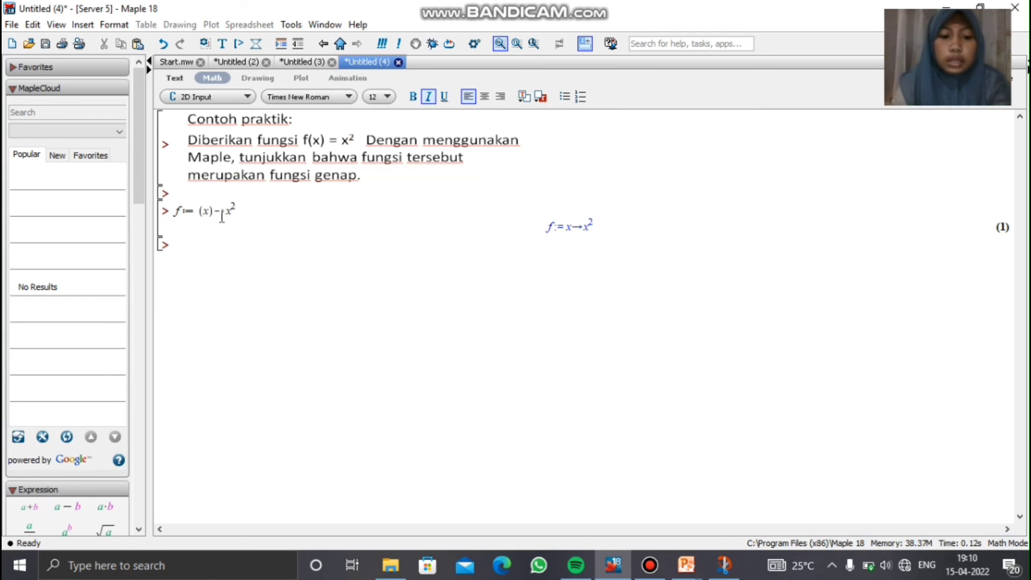
Evaluate f(-x) for the quadratic function to test whether it is even.
{"action": "type", "text": "f("}
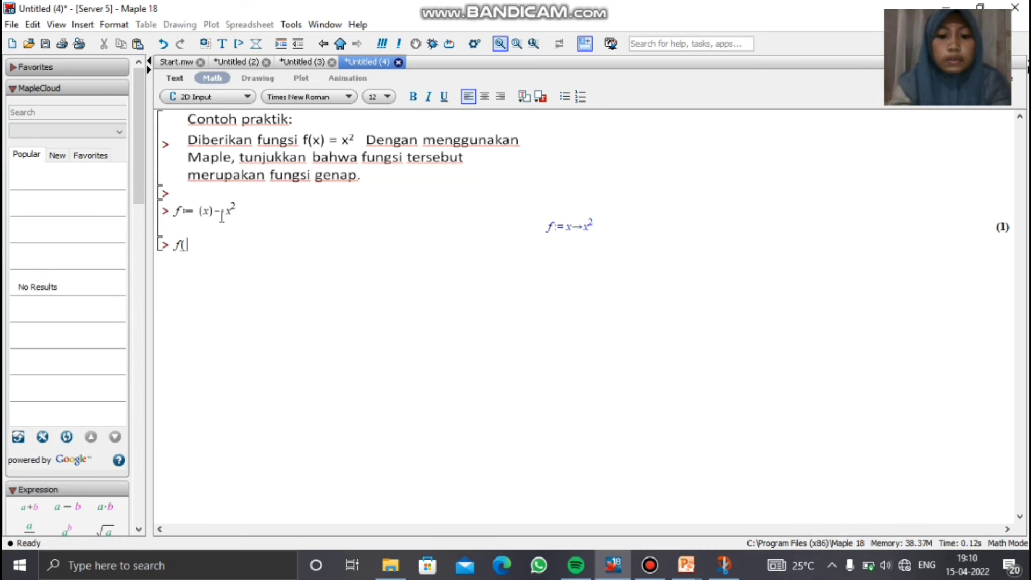
{"action": "type", "text": "-x"}
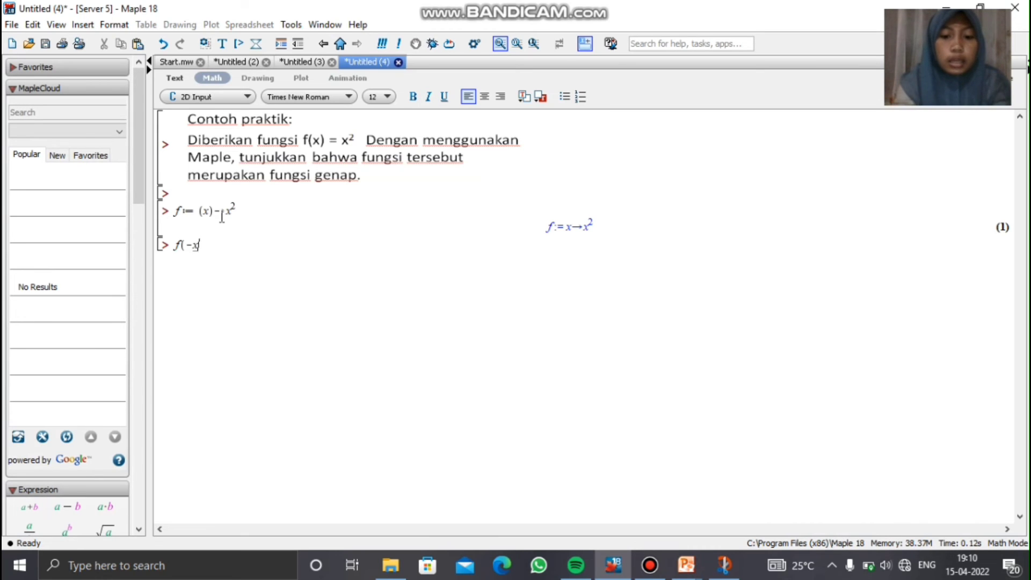
{"action": "type", "text": ")"}
{"action": "key", "text": "Return"}
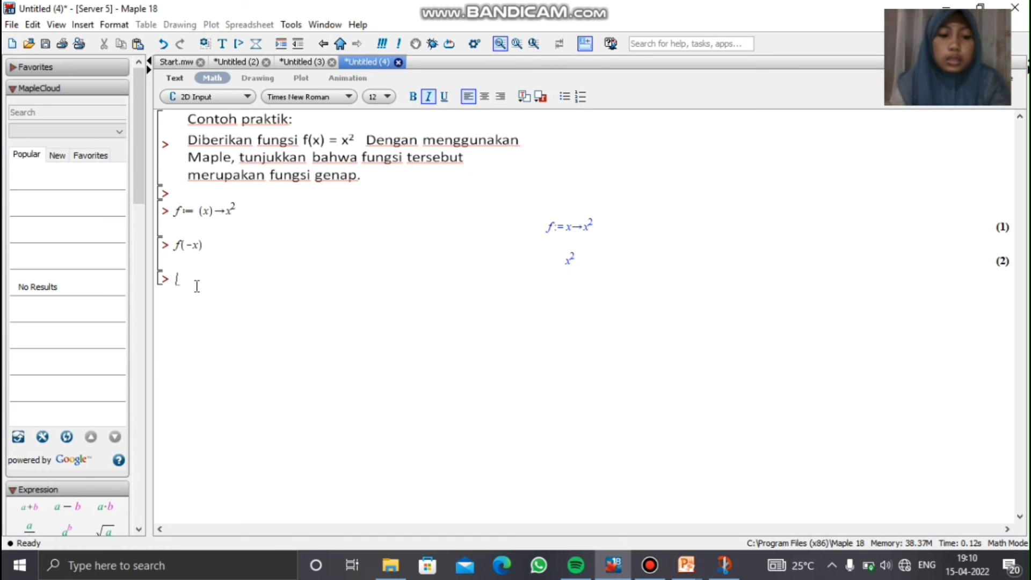
Plot the quadratic with plot(f(x)) and place the cursor on the empty prompt below the graph.
{"action": "type", "text": "elot("}
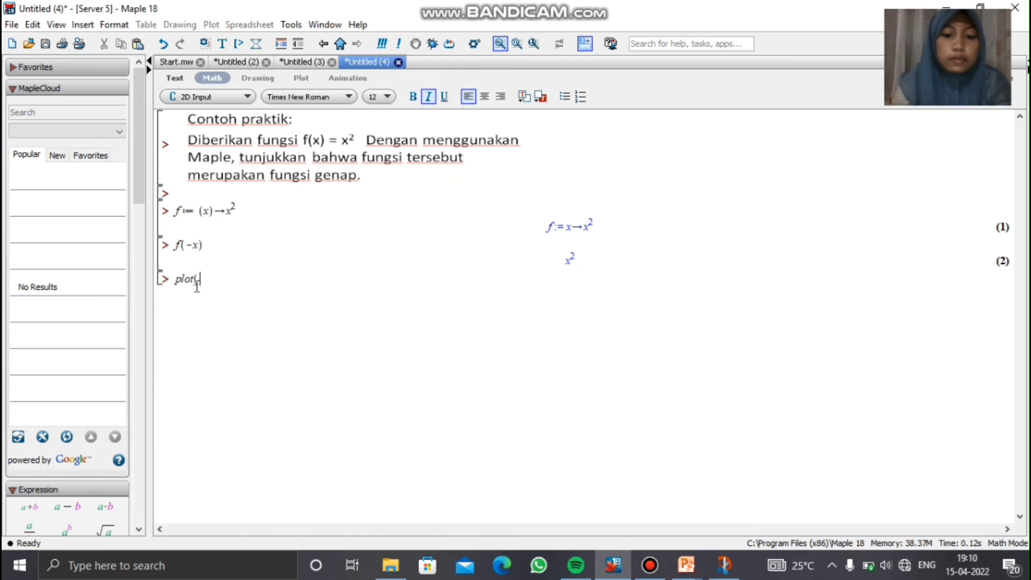
{"action": "type", "text": "f(x"}
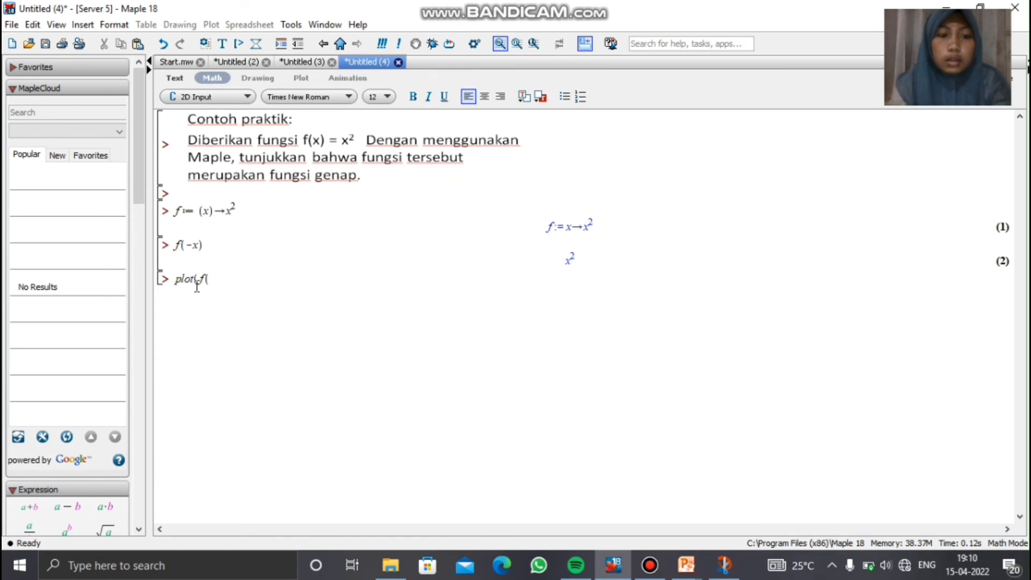
{"action": "type", "text": "))"}
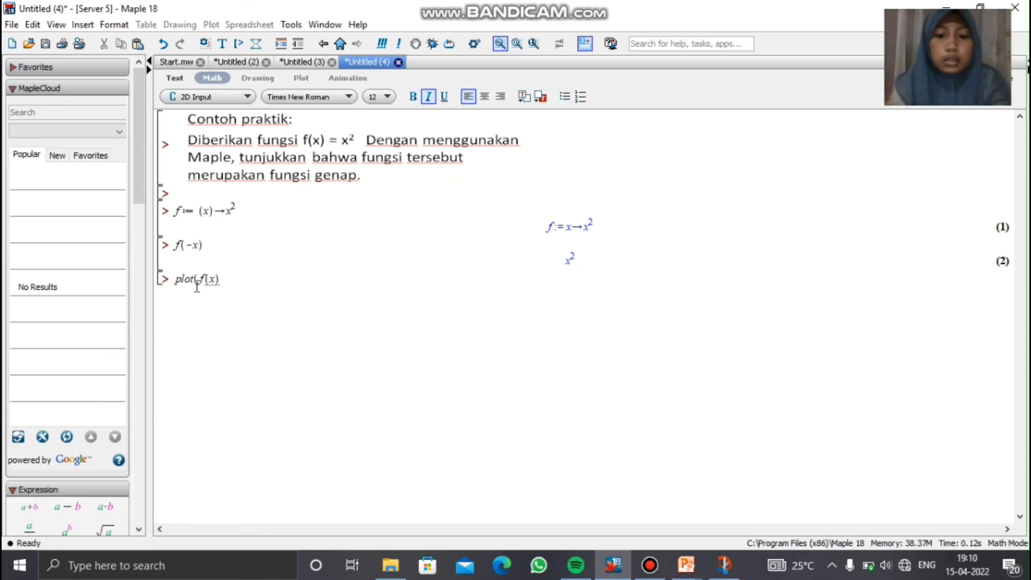
{"action": "key", "text": "Return"}
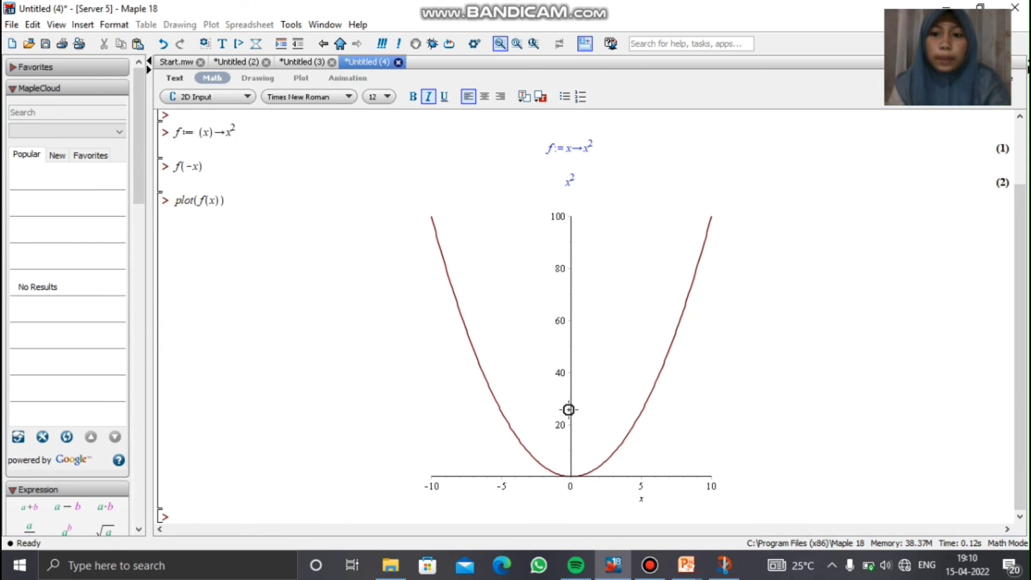
{"action": "left_click", "coordinate": [457, 361]}
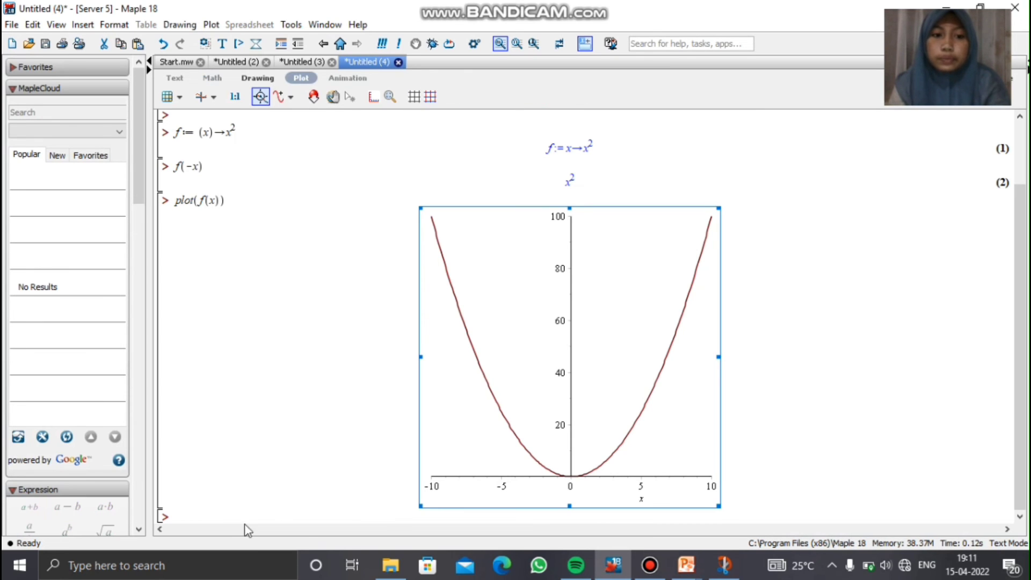
{"action": "left_click", "coordinate": [219, 521]}
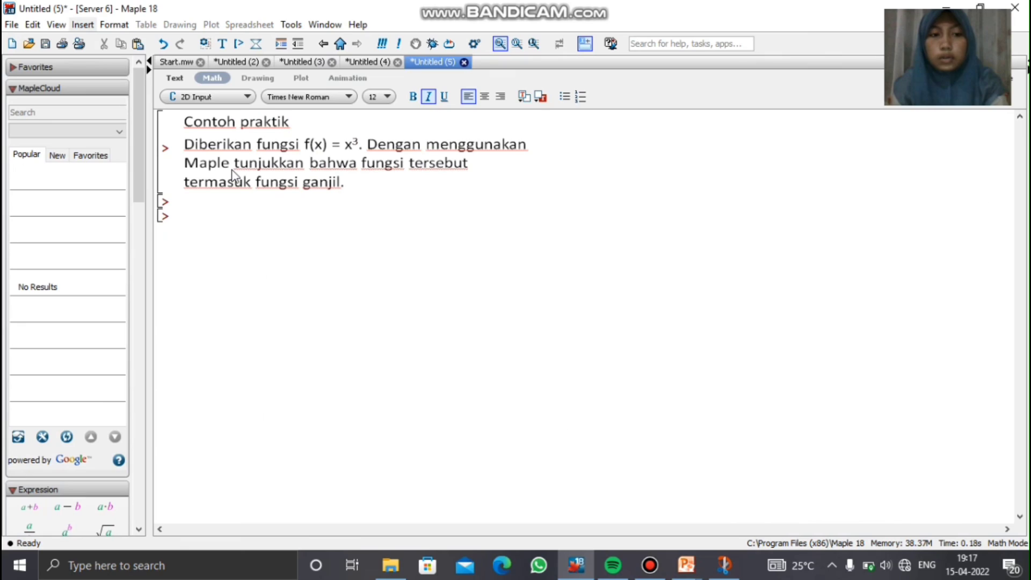
Define the function f := (x) -> x^3 on the last empty prompt below the odd-function exercise and execute it.
{"action": "left_click", "coordinate": [204, 230]}
{"action": "left_click", "coordinate": [205, 230]}
{"action": "left_click", "coordinate": [240, 202]}
{"action": "left_click", "coordinate": [203, 230]}
{"action": "left_click", "coordinate": [523, 199]}
{"action": "left_click", "coordinate": [203, 230]}
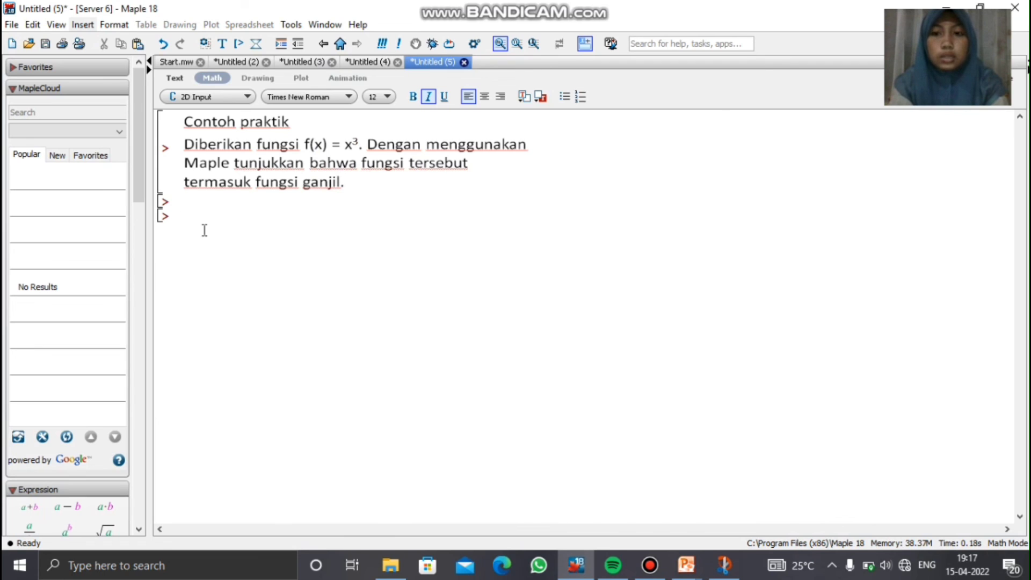
{"action": "type", "text": "f"}
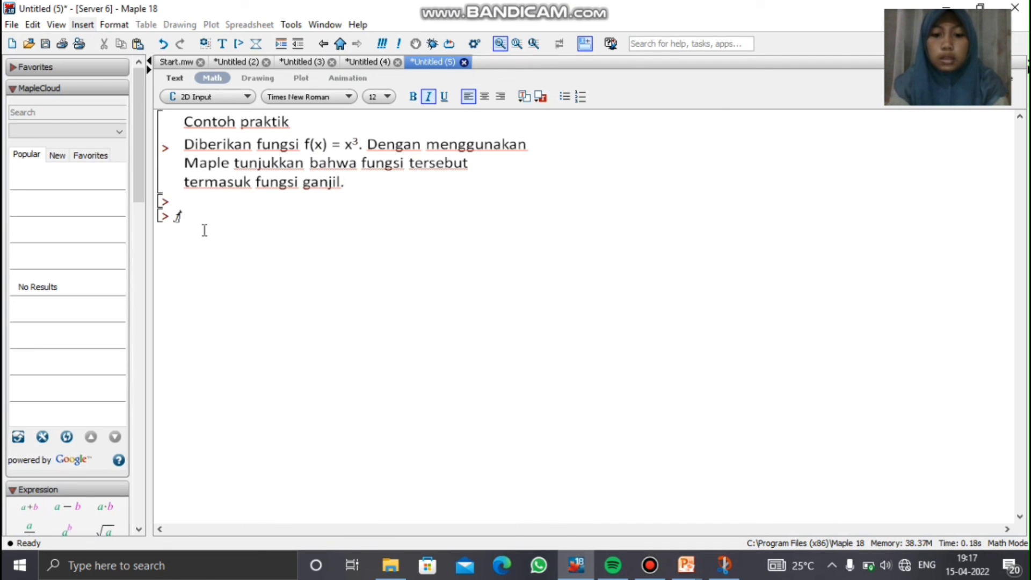
{"action": "type", "text": ":=("}
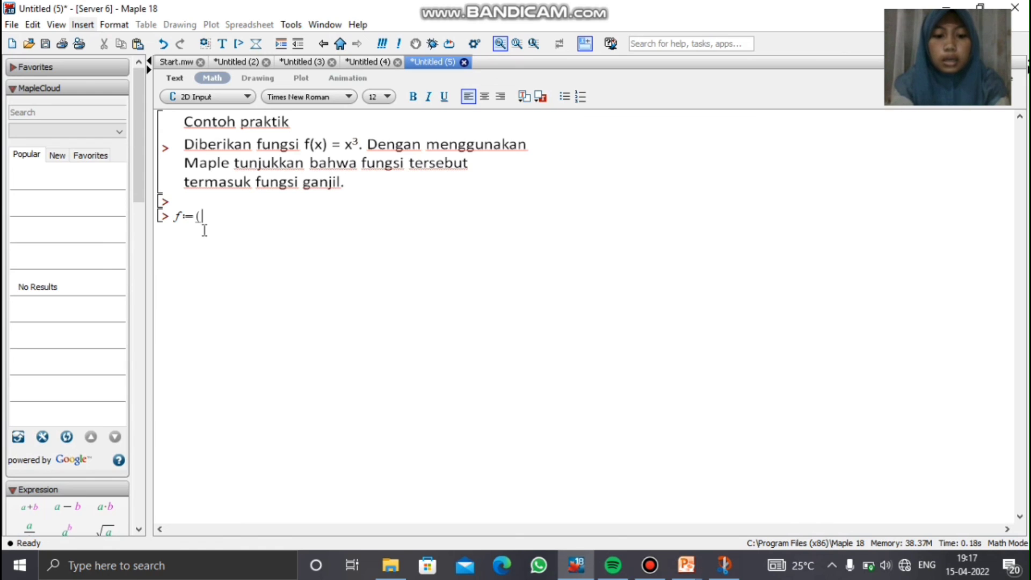
{"action": "type", "text": "x)->"}
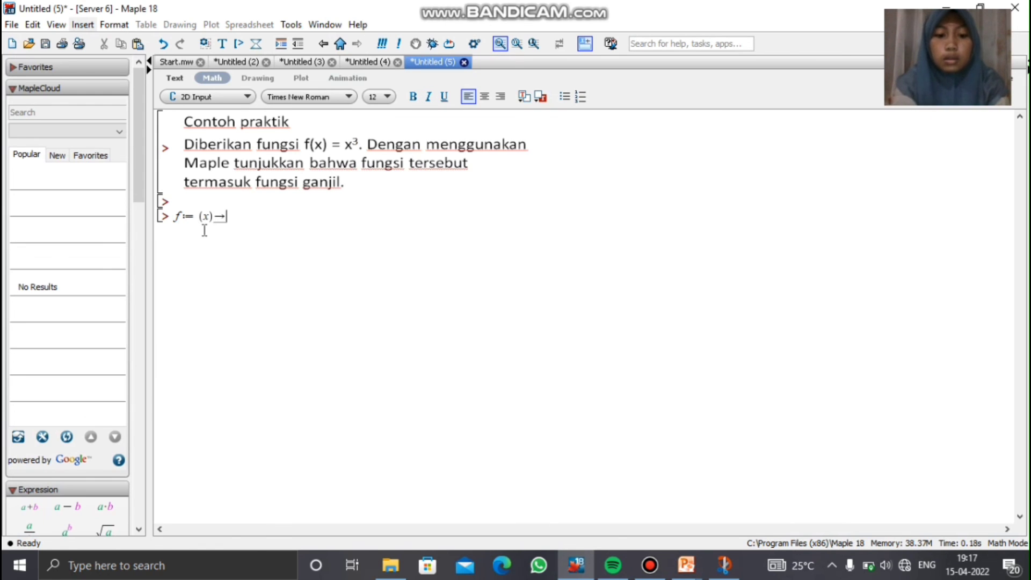
{"action": "type", "text": "x"}
{"action": "type", "text": "^3"}
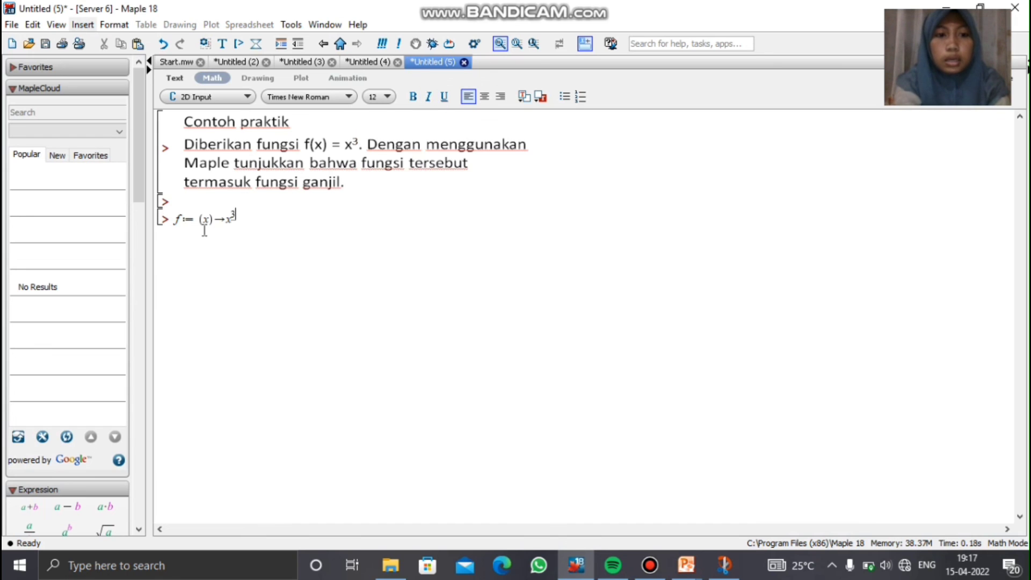
{"action": "key", "text": "Return"}
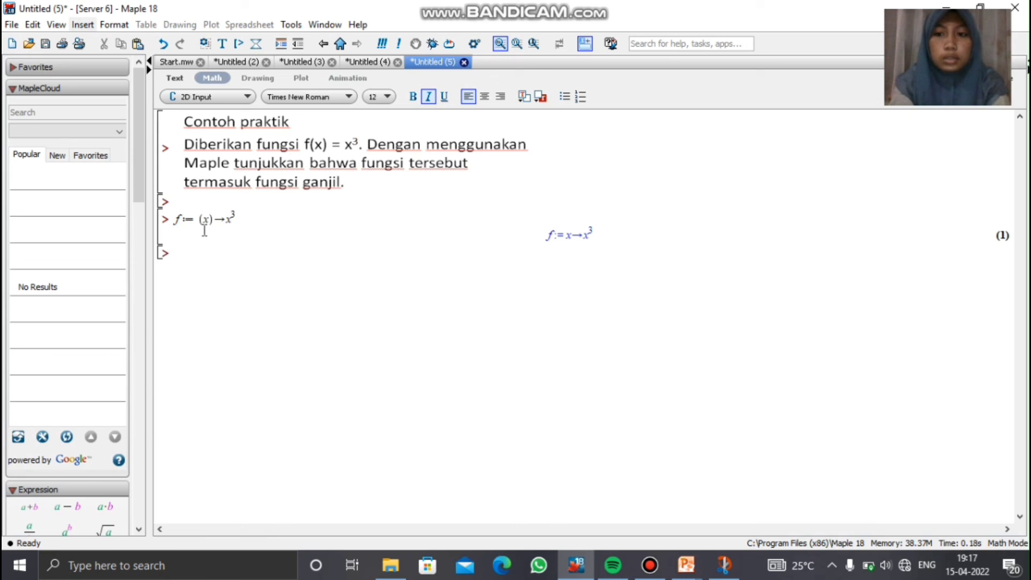
Evaluate -f(x) and f(-x) for the cubic function on separate prompts to test whether it is odd.
{"action": "type", "text": "-f"}
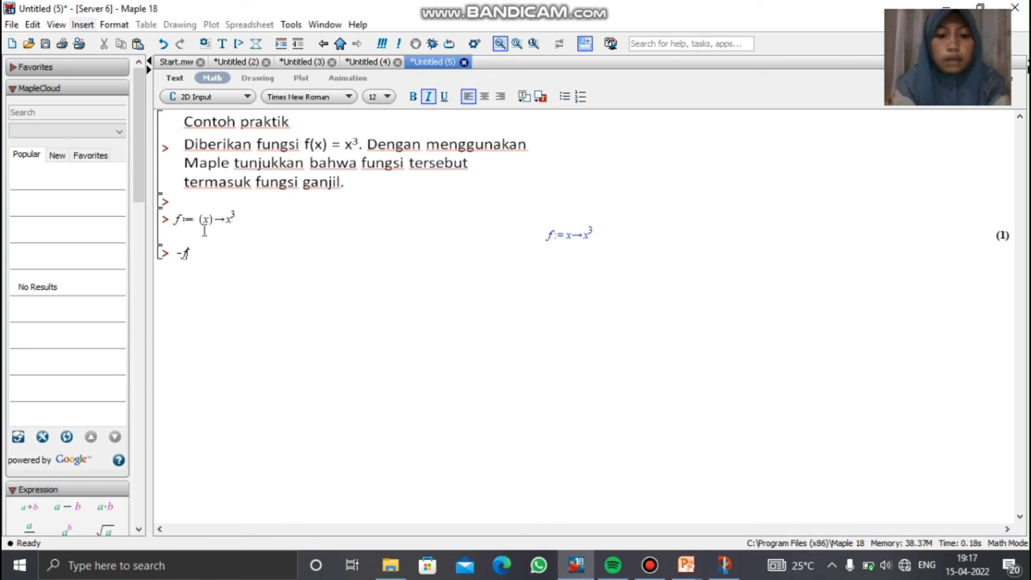
{"action": "type", "text": "(x)"}
{"action": "key", "text": "Return"}
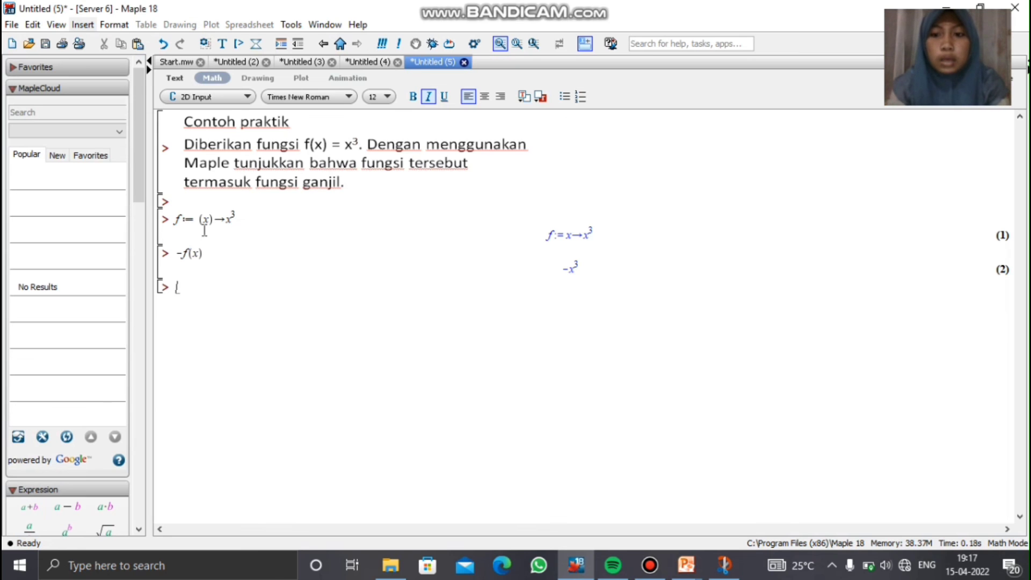
{"action": "type", "text": "f("}
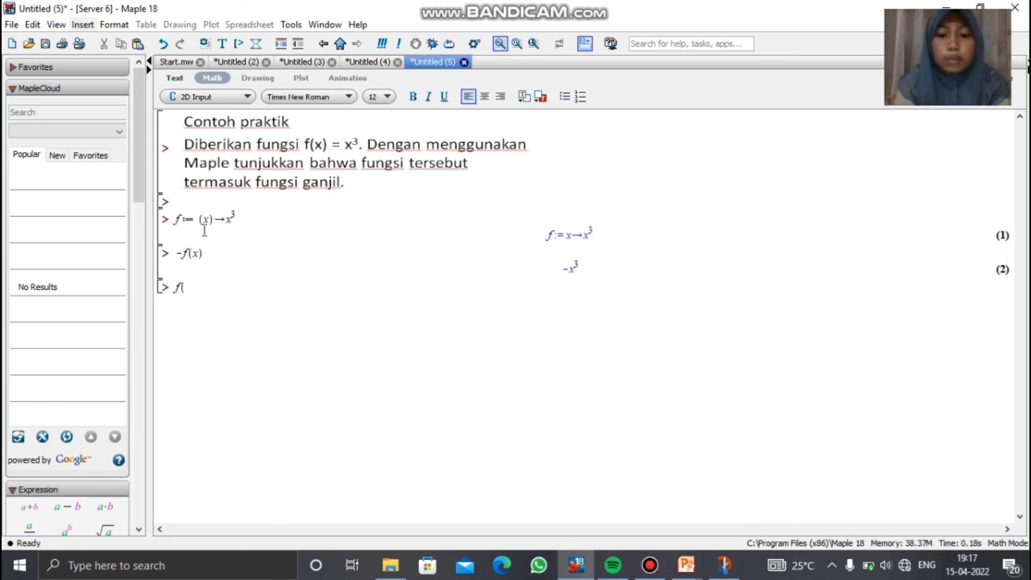
{"action": "type", "text": "-x)"}
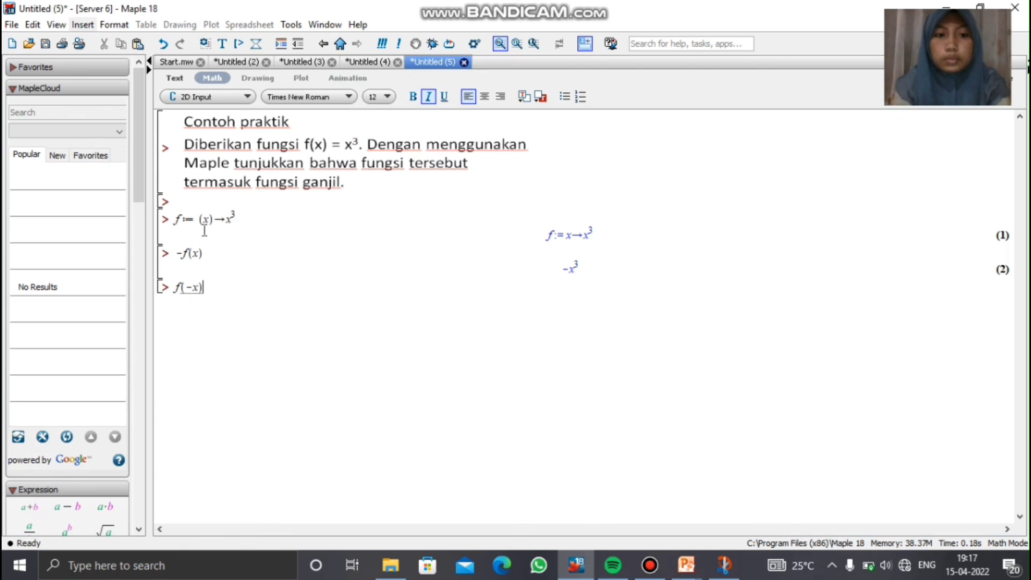
{"action": "key", "text": "Return"}
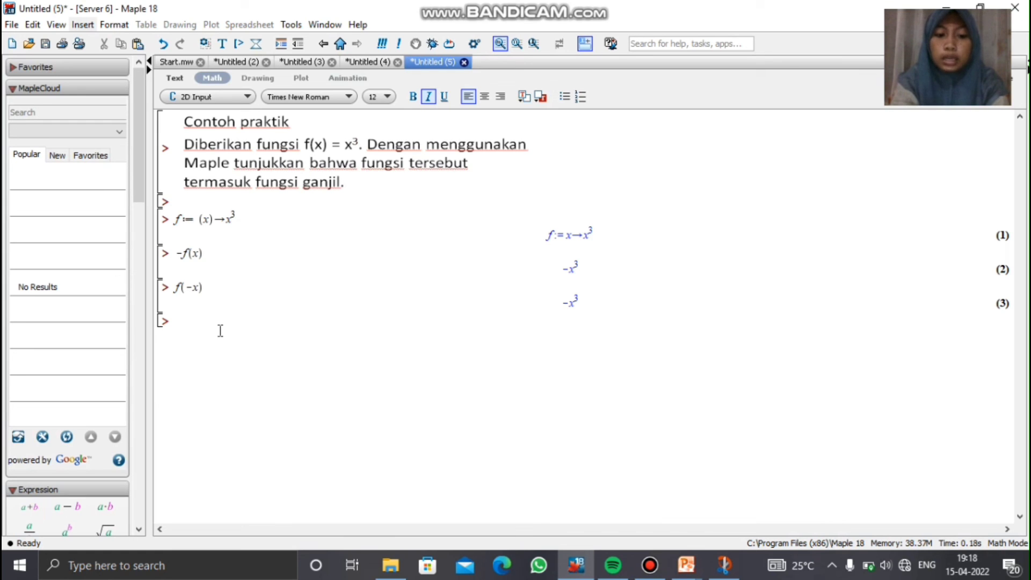
Plot the cubic function with plot(f(x)) on the prompt below the f(-x) evaluation.
{"action": "type", "text": "plot"}
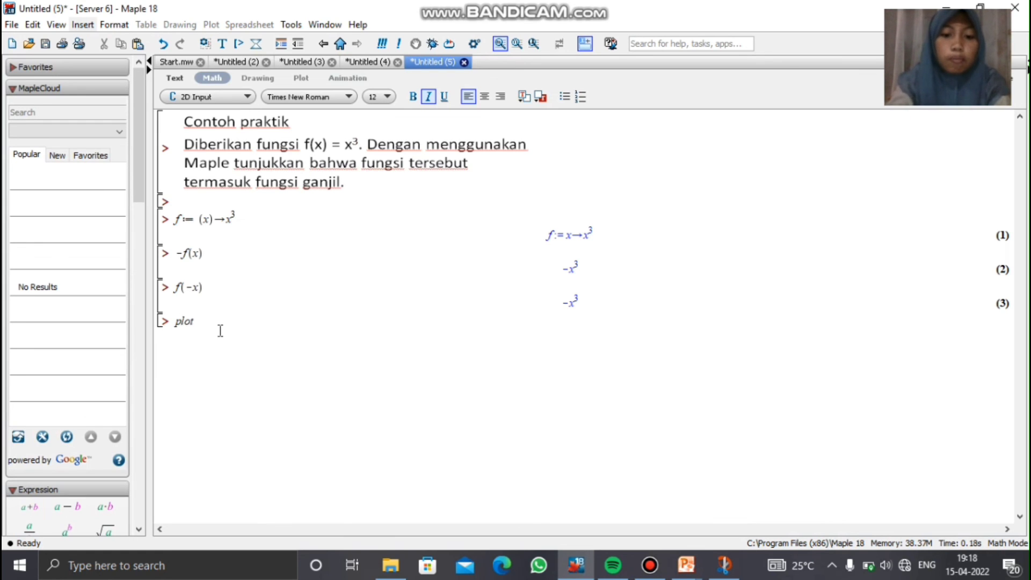
{"action": "type", "text": "(f(x"}
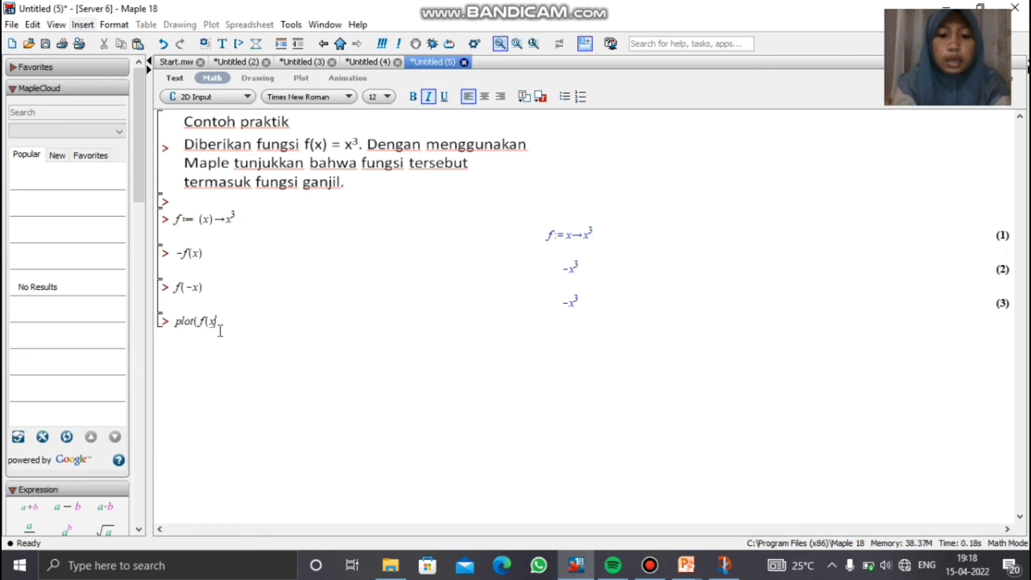
{"action": "type", "text": "))"}
{"action": "key", "text": "Return"}
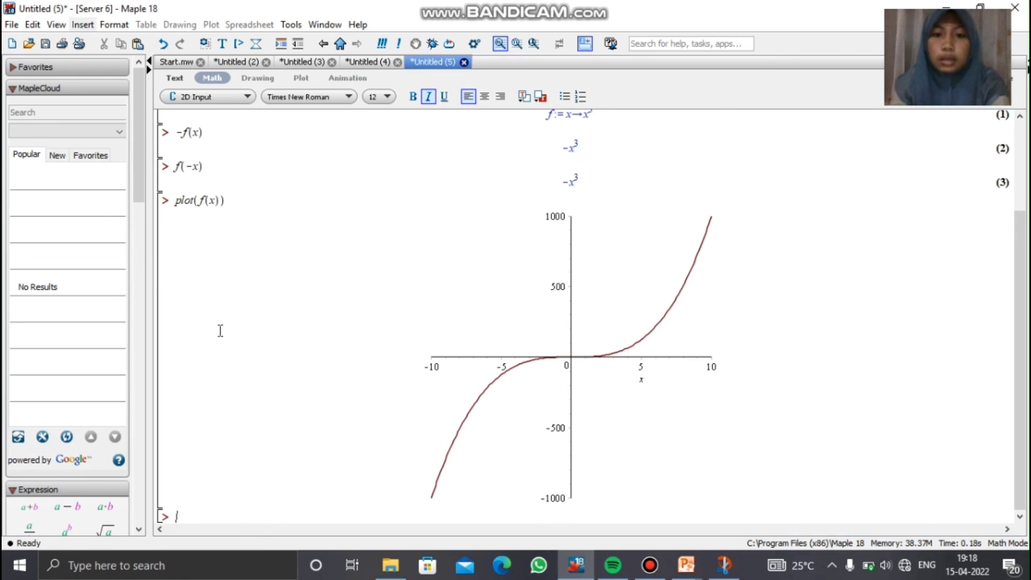